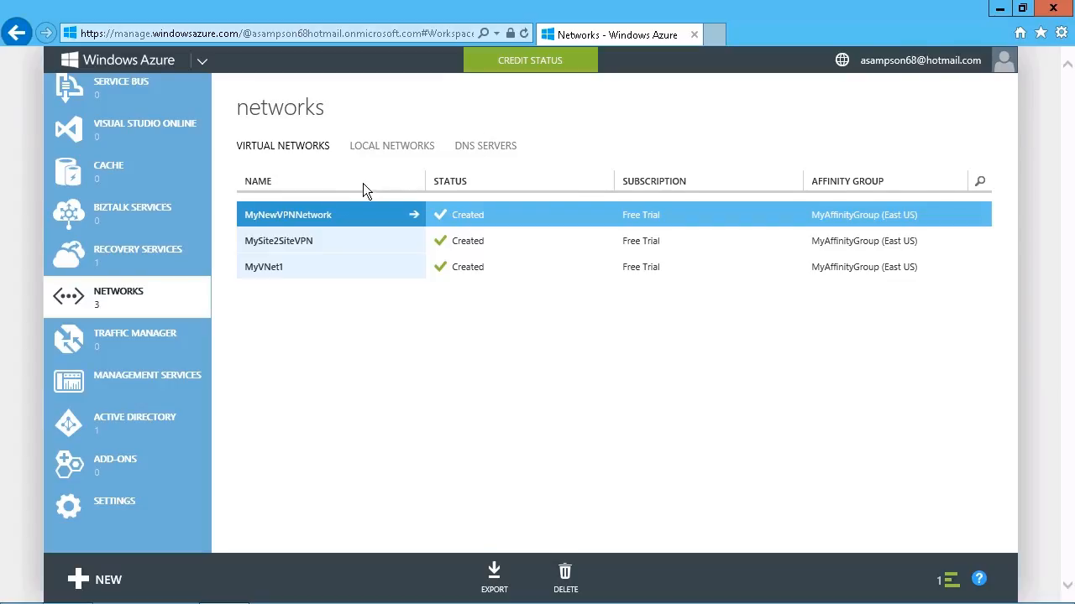
Step: Open the dashboard of the MySite2SiteVPN virtual network and review its gateway status and connected local network
left_click(303, 252)
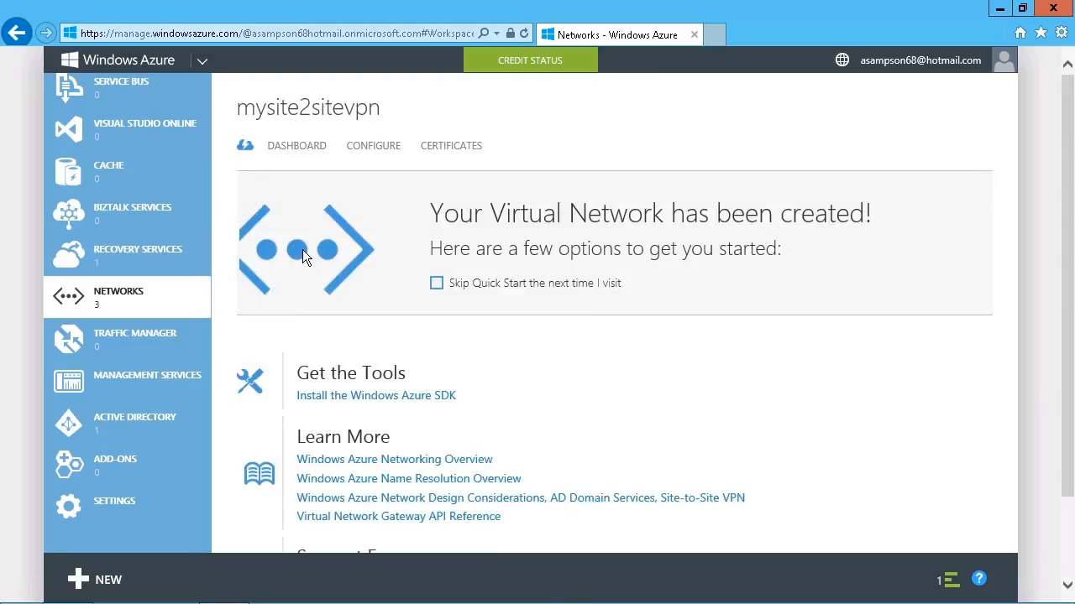
scroll(600, 436, "down", 1)
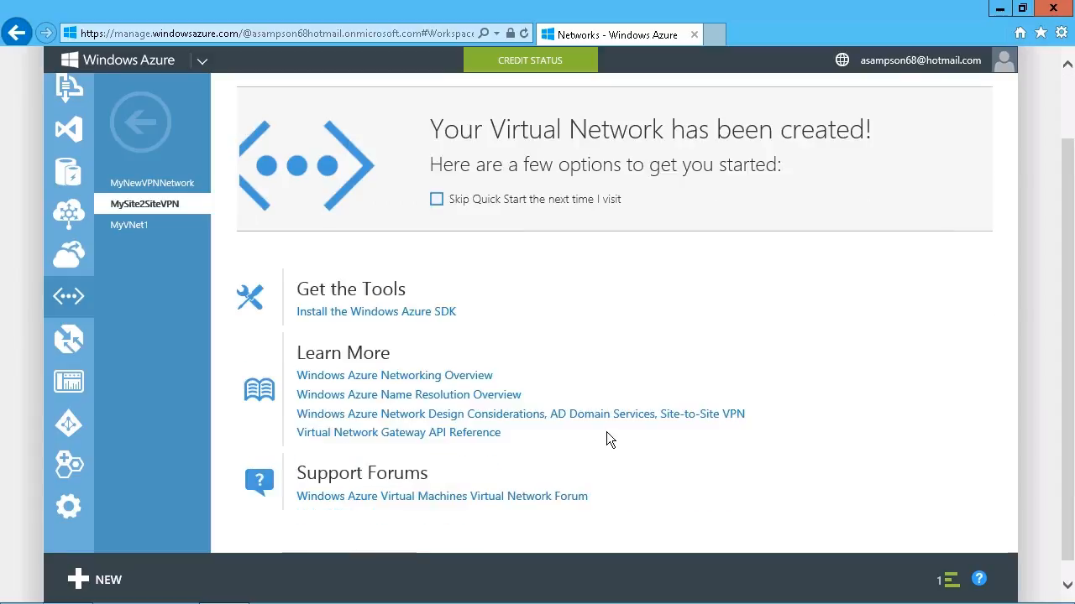
scroll(607, 440, "up", 1)
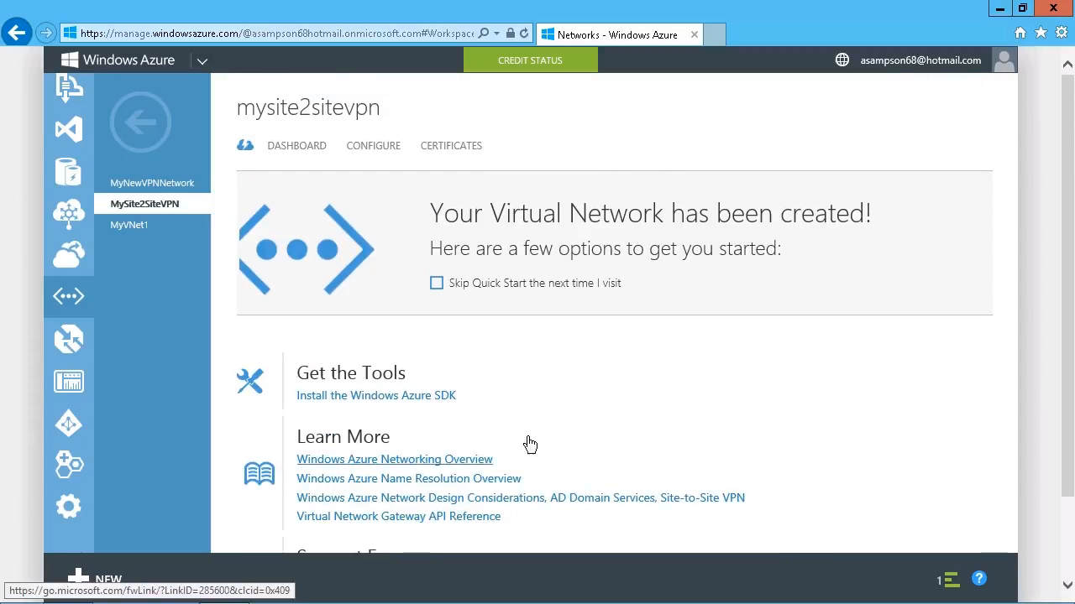
left_click(322, 159)
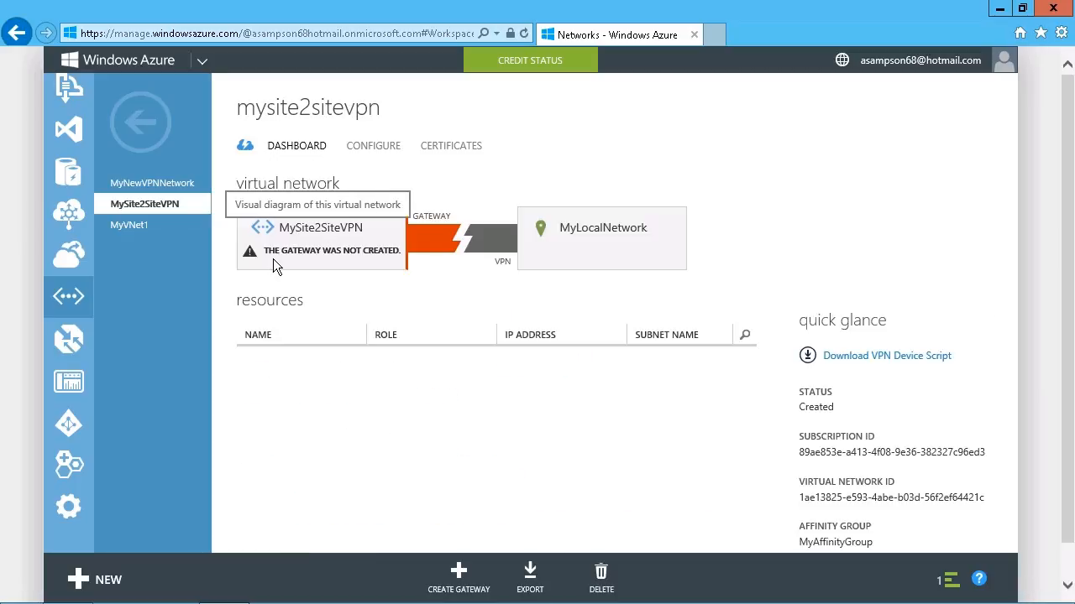
left_click_drag(405, 253, 262, 255)
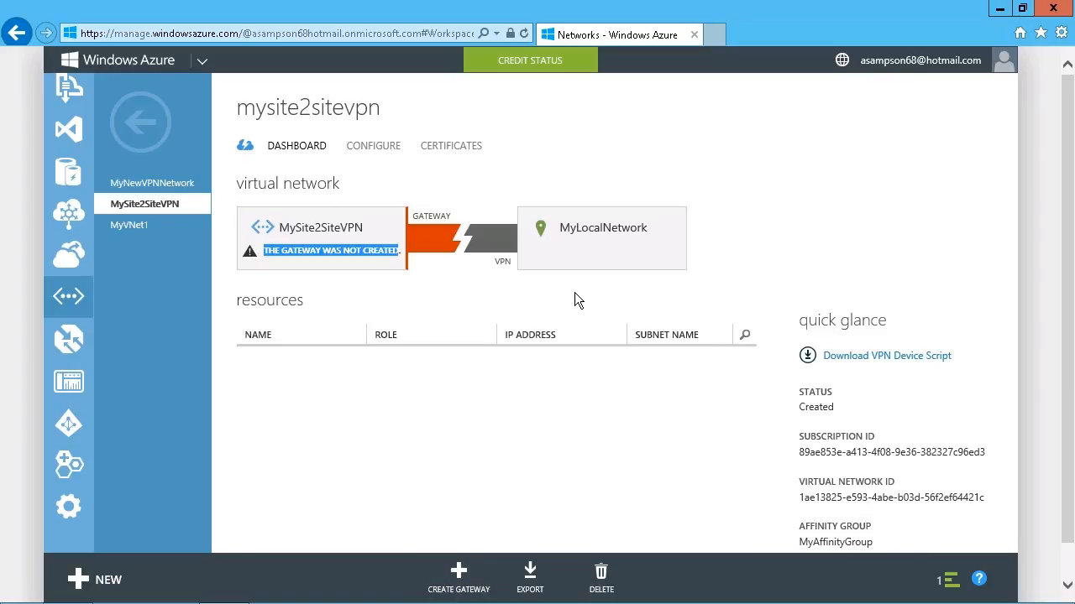
left_click_drag(560, 230, 653, 236)
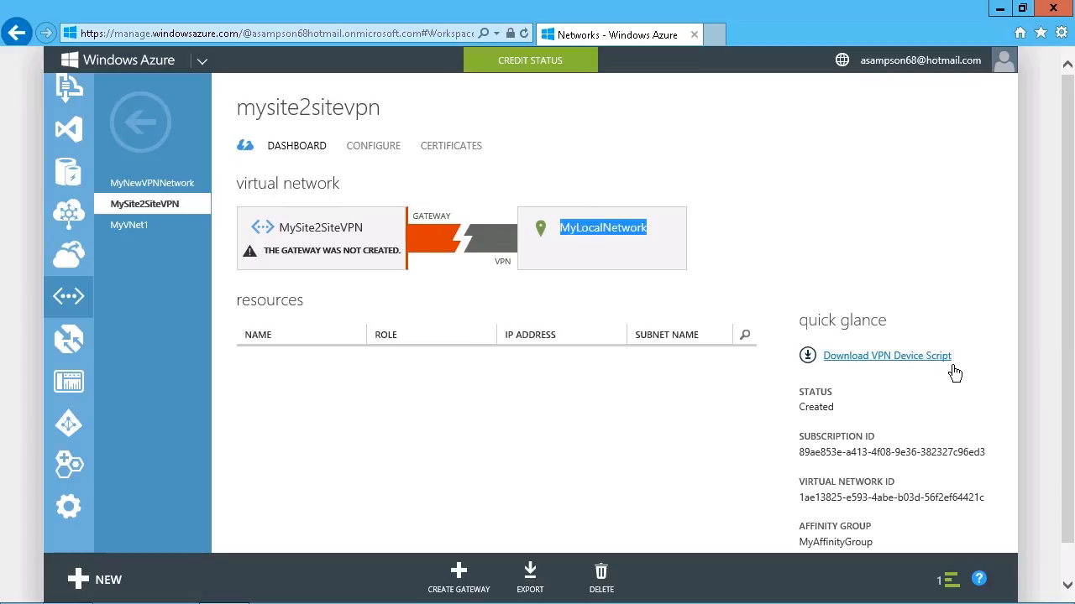
Step: Open the help on downloading a VPN device configuration script and follow About VPN devices to the Routing and Remote Access Service templates
left_click(979, 579)
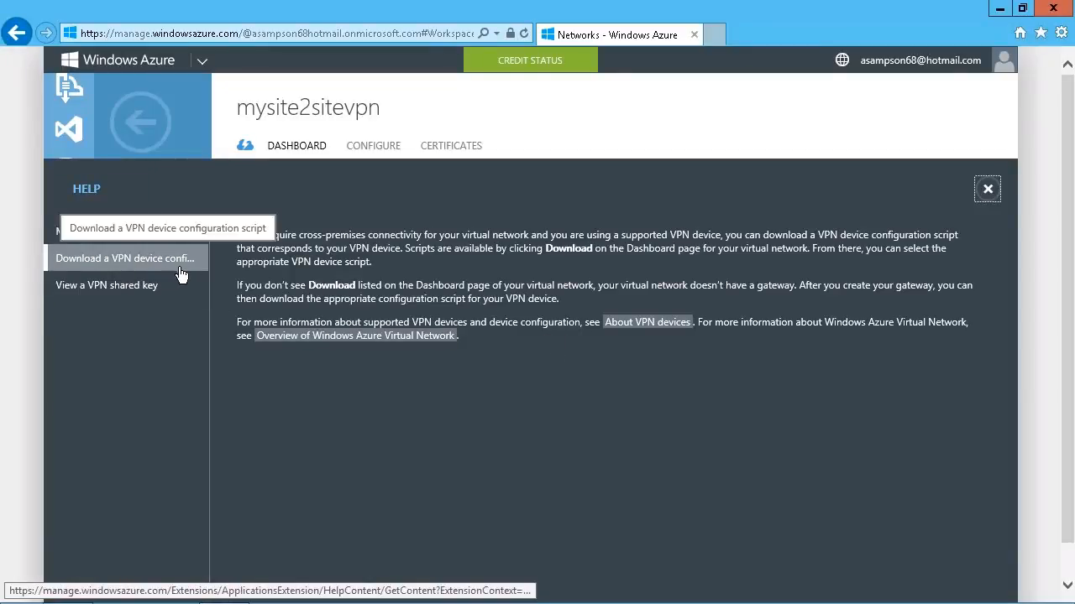
left_click(668, 339)
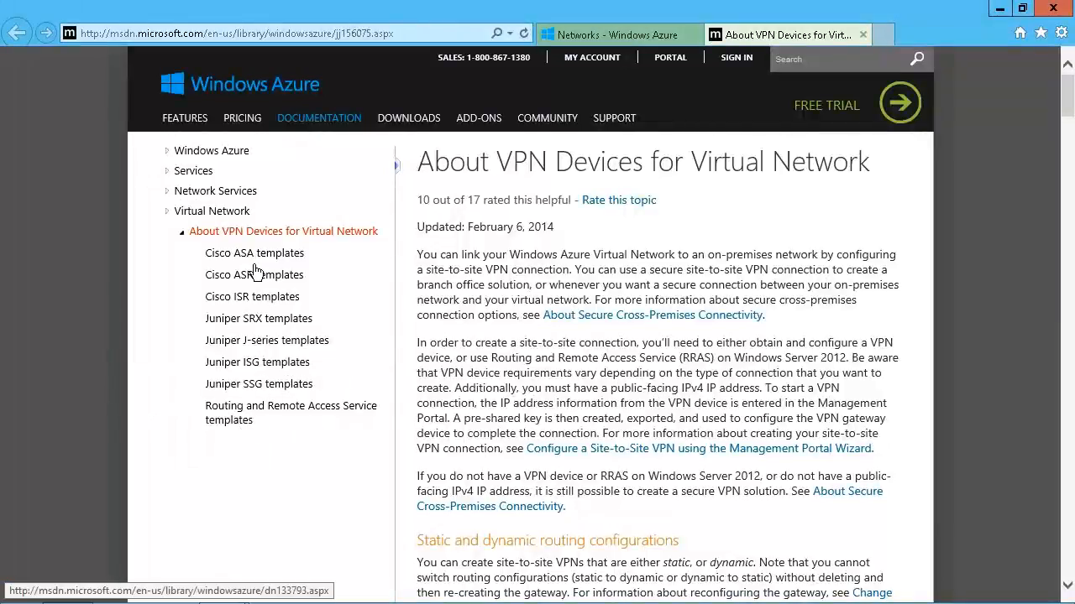
left_click(251, 422)
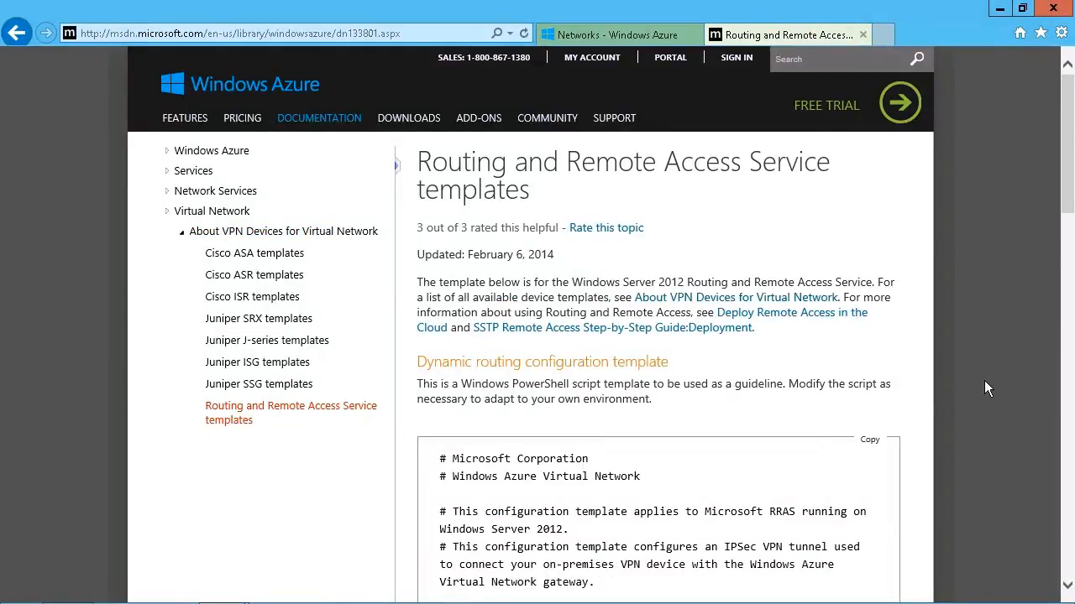
Step: Examine the dynamic routing PowerShell template, including the RRAS role installation, S2S VPN interface and gateway IP address placeholder
scroll(985, 380, "down", 3)
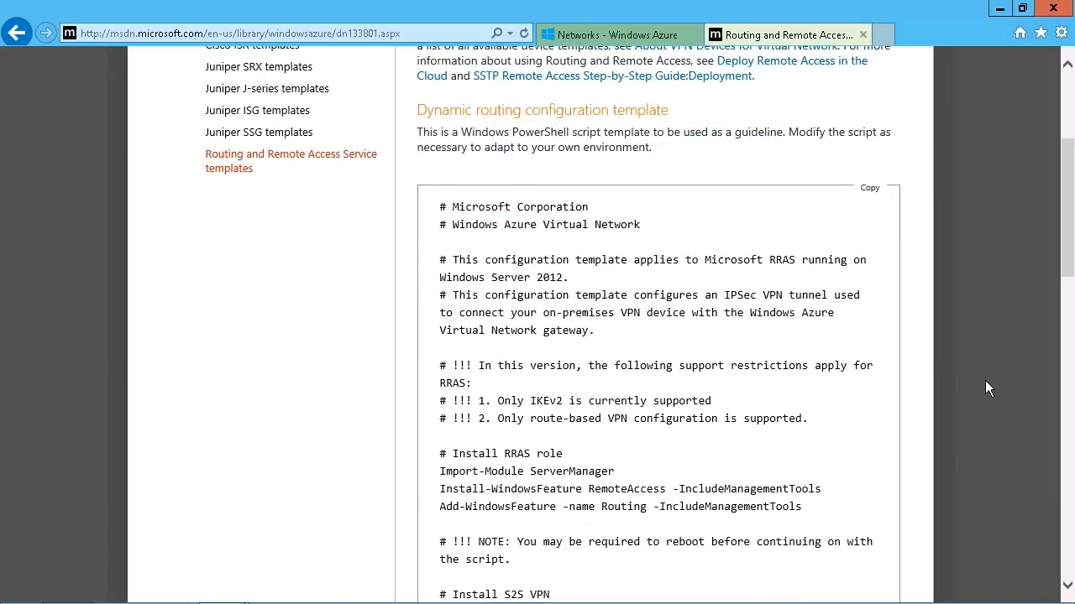
scroll(985, 380, "down", 1)
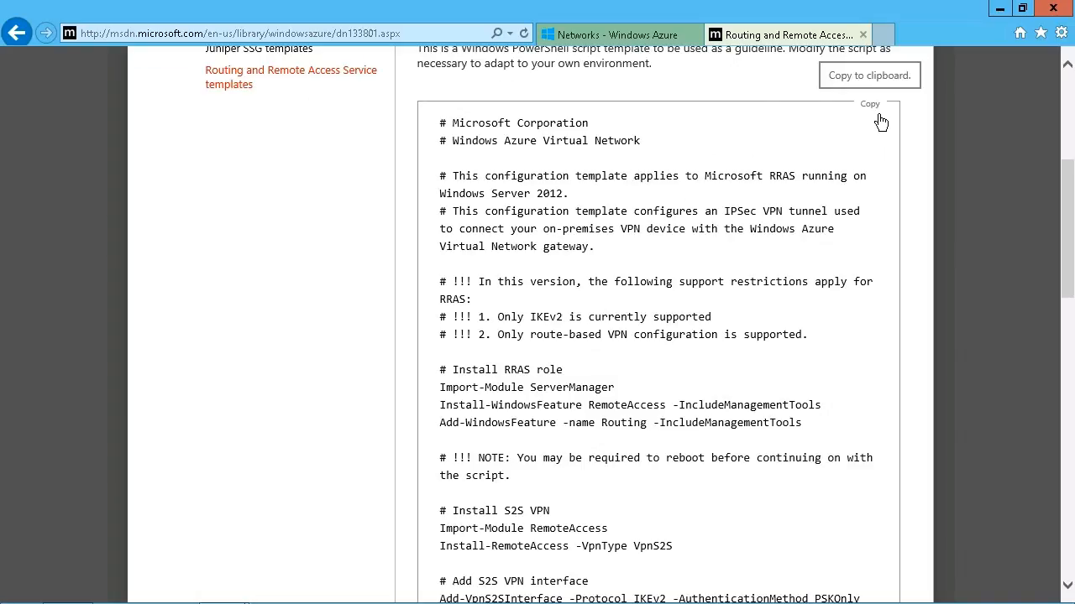
scroll(588, 243, "down", 1)
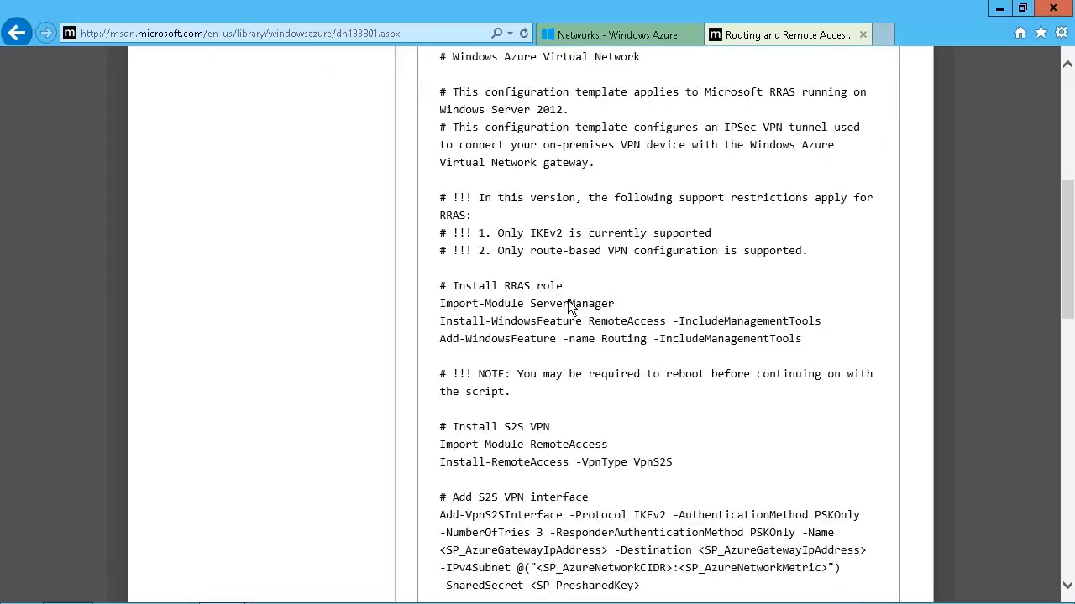
scroll(570, 308, "down", 1)
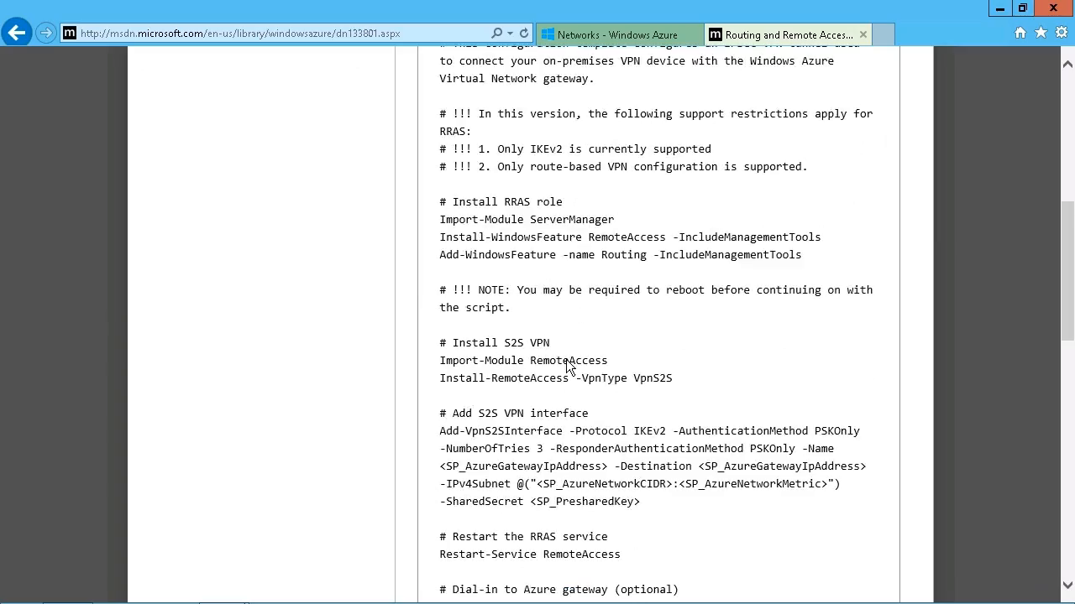
scroll(580, 378, "down", 1)
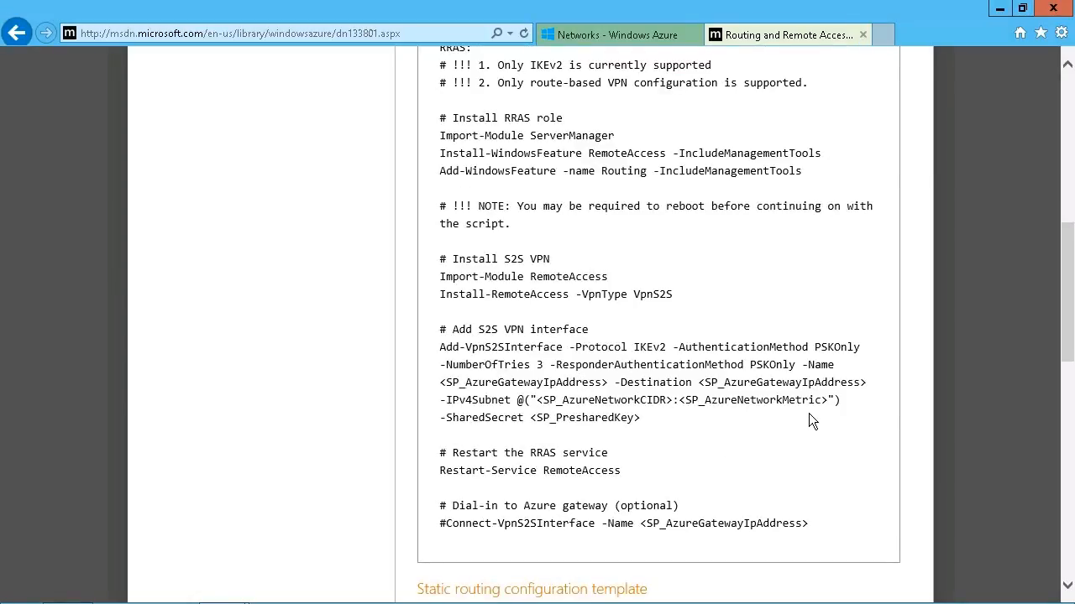
double_click(715, 388)
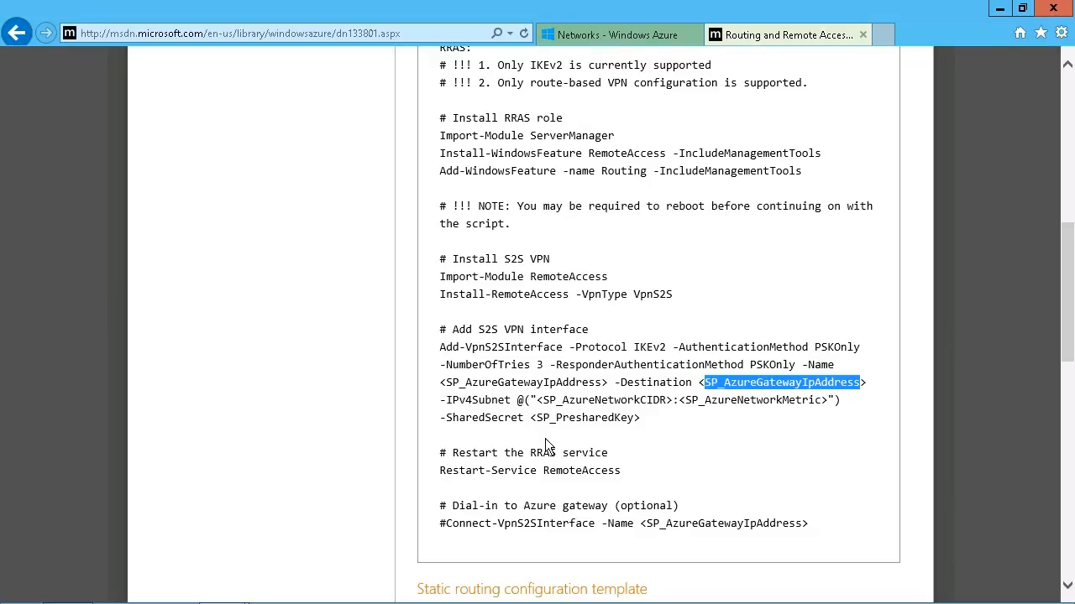
scroll(555, 433, "up", 5)
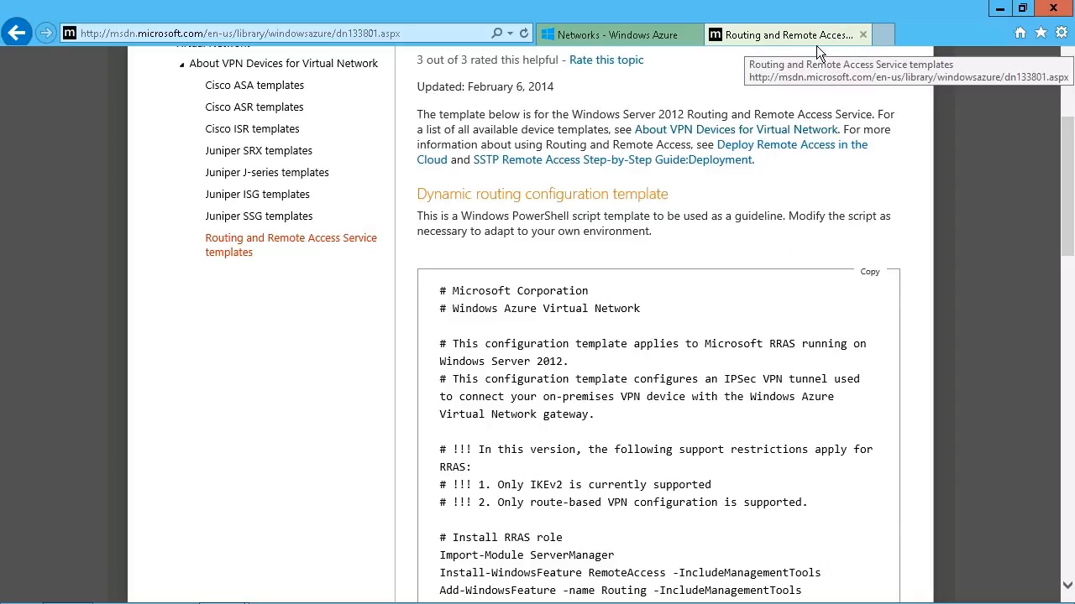
Step: Return to the network's dashboard and request the VPN device script for Microsoft Corporation, RRAS and Windows Server 2012
left_click(639, 55)
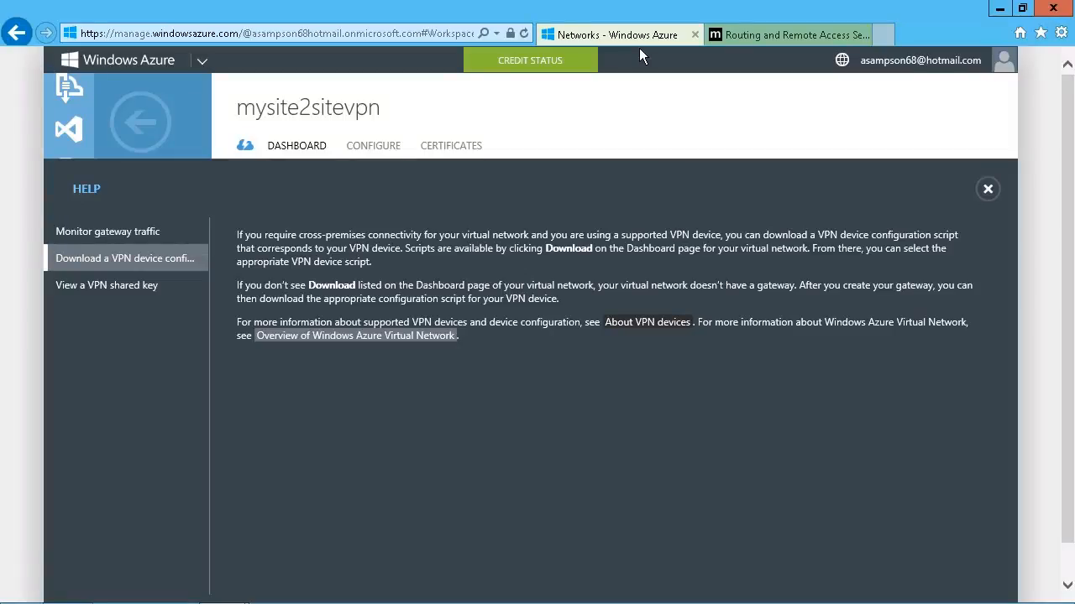
left_click(988, 191)
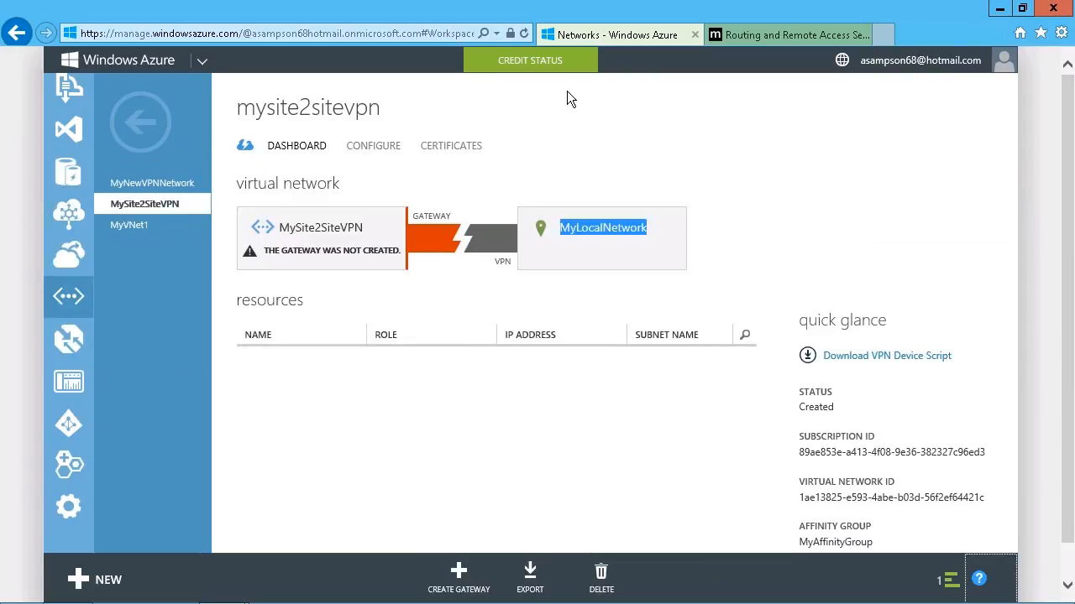
left_click(915, 363)
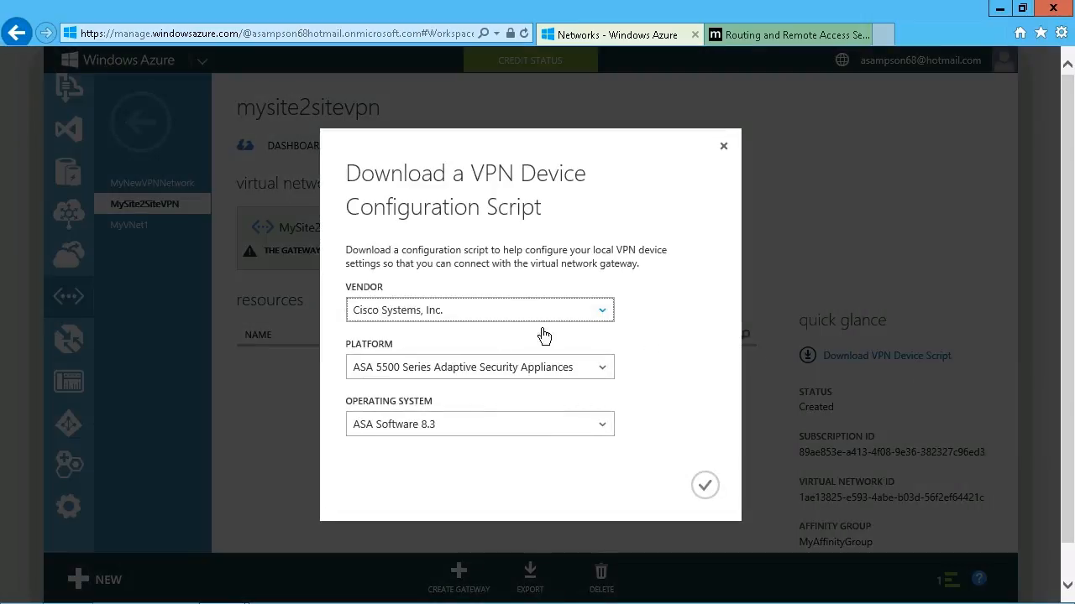
left_click(612, 317)
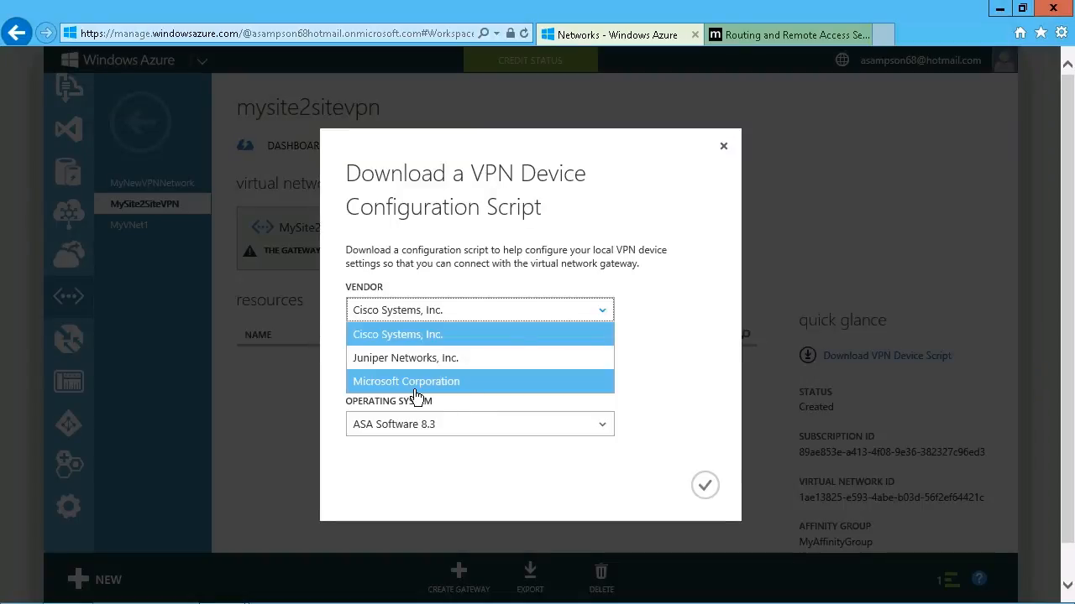
left_click(468, 392)
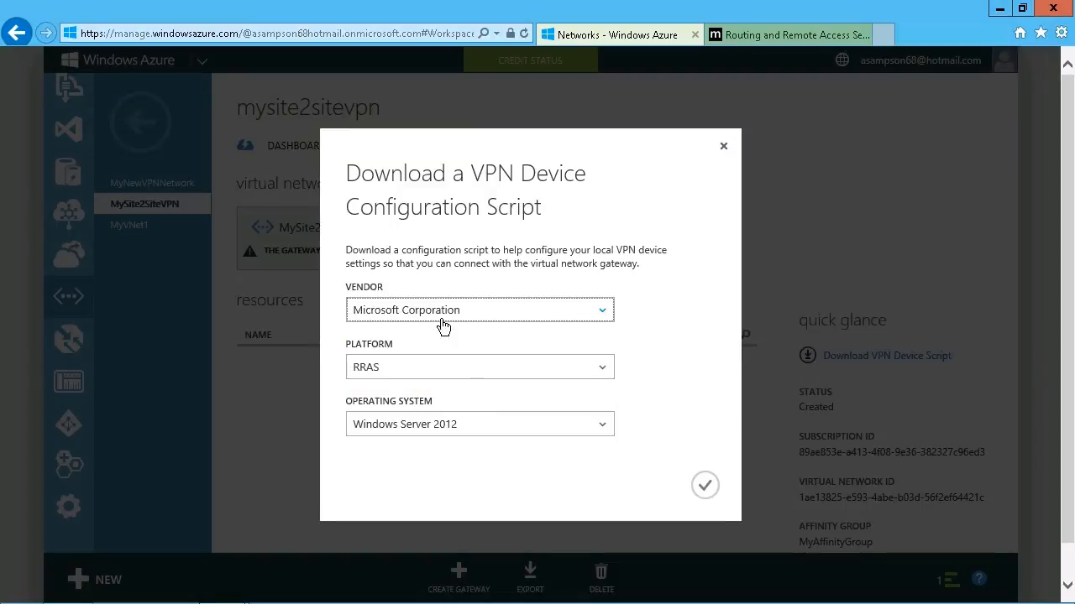
left_click(611, 376)
left_click(612, 388)
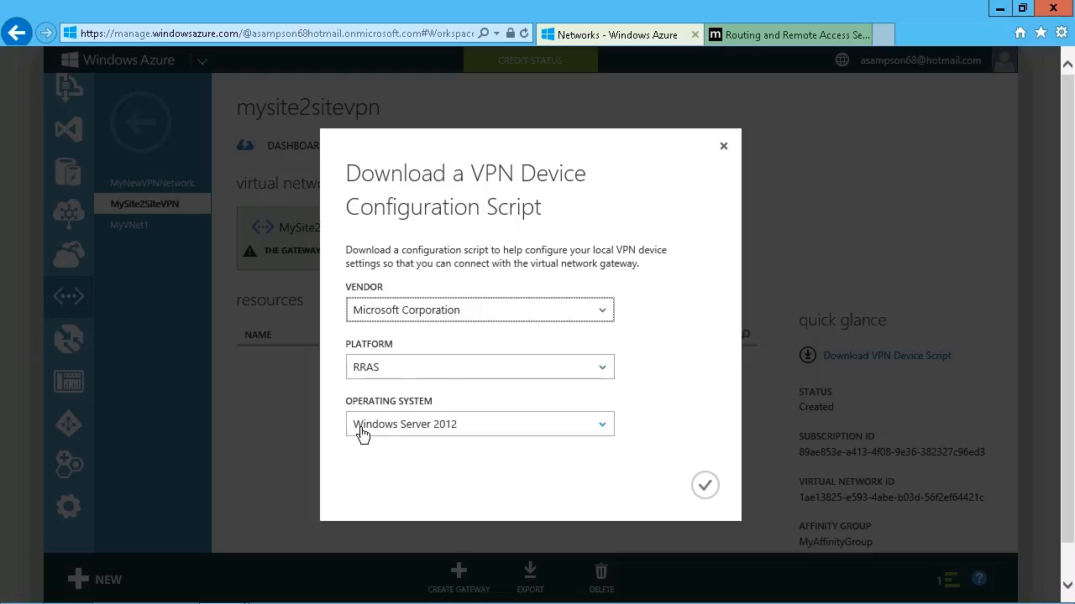
left_click(610, 442)
left_click(610, 446)
left_click(710, 496)
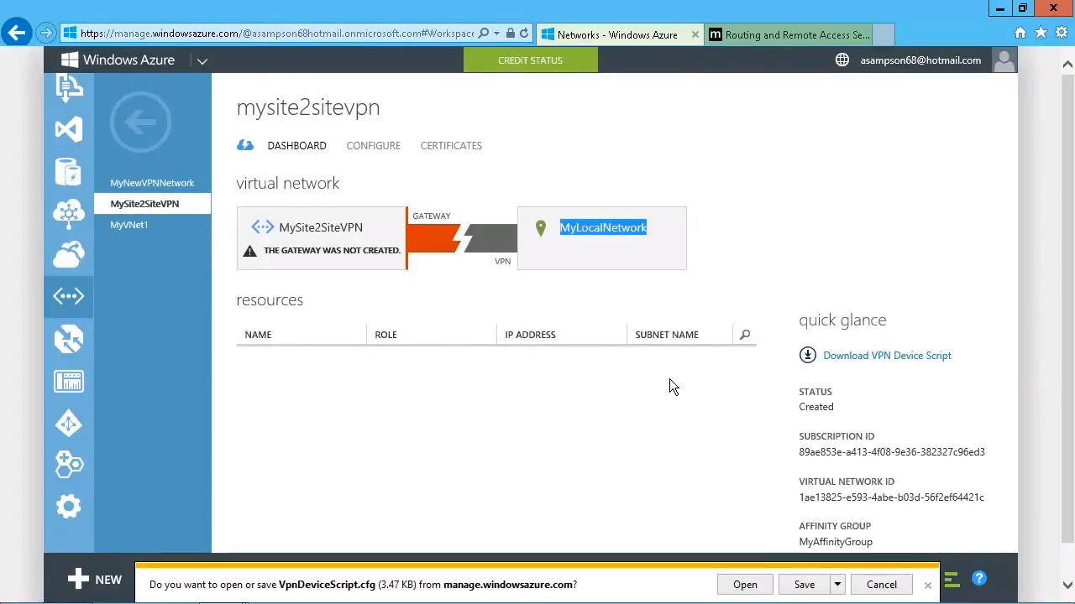
Step: Save the script to the Desktop as VpnDeviceScript.cfg, replacing the existing file, and dismiss the download notification
left_click(837, 585)
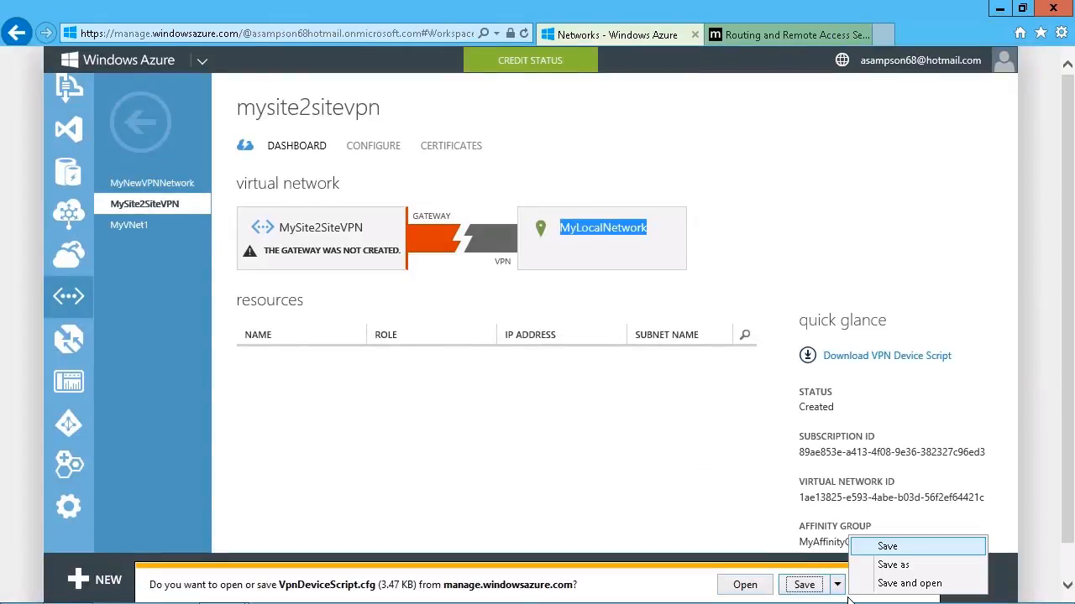
left_click(890, 566)
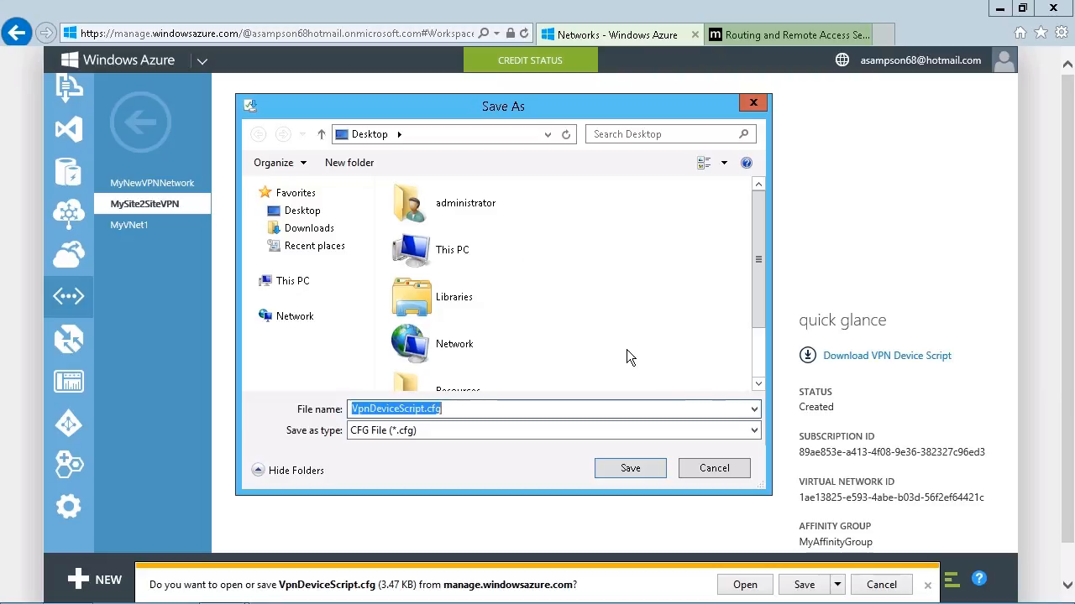
left_click(309, 212)
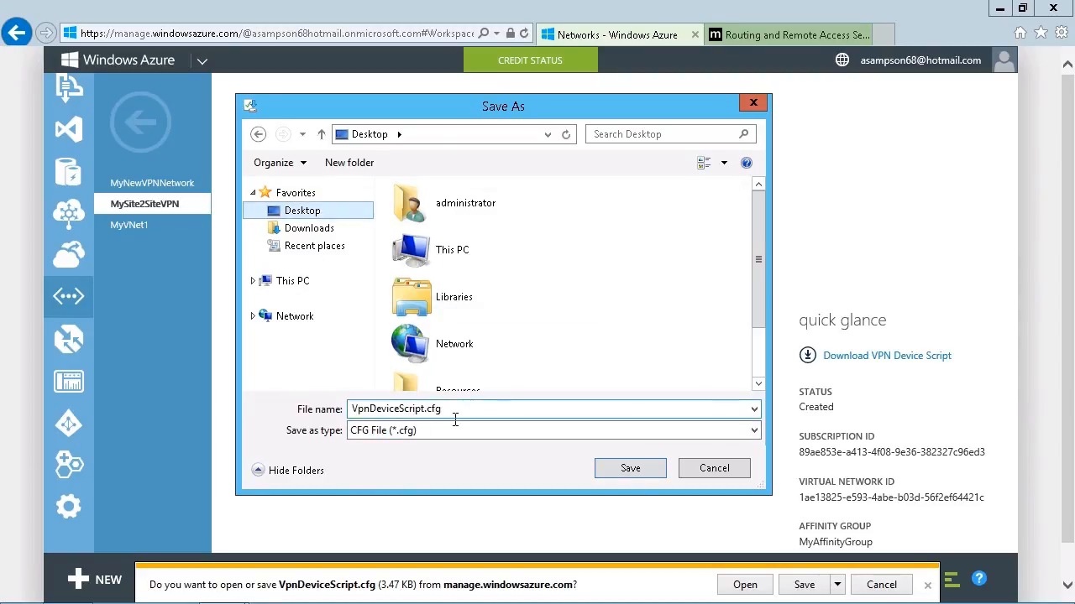
left_click(635, 477)
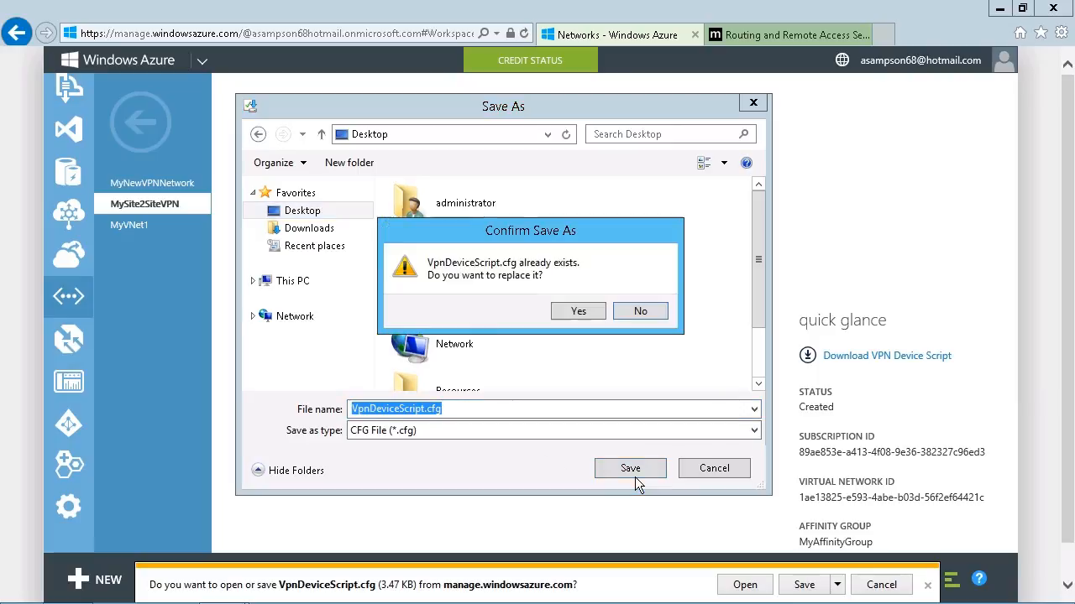
left_click(592, 319)
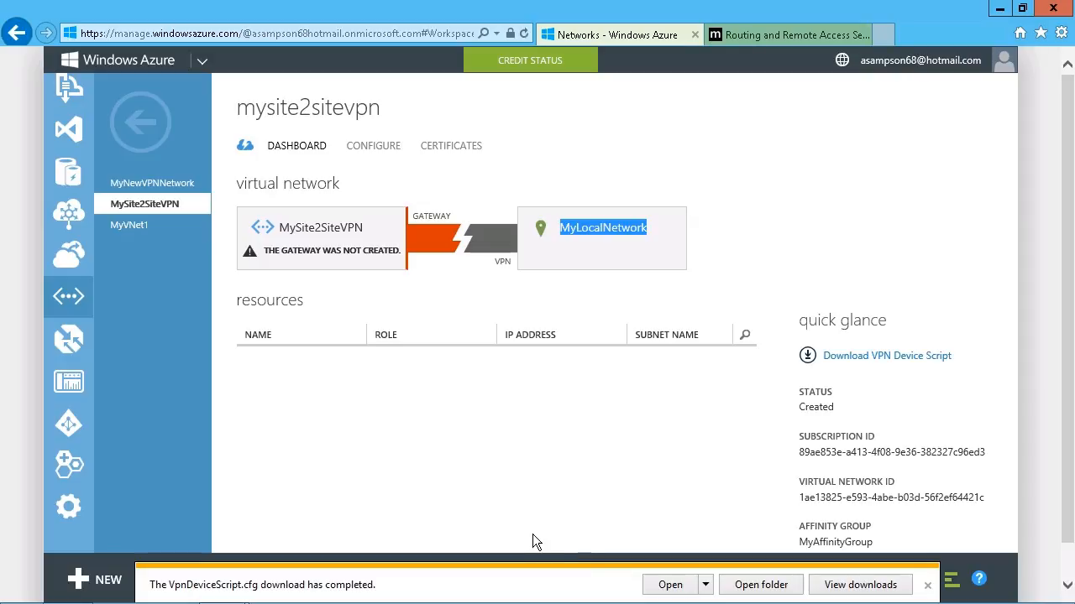
left_click(927, 585)
Step: Open VpnDeviceScript.cfg from the desktop in Notepad and examine the script through to its optional Azure gateway dial-in section
left_click(999, 12)
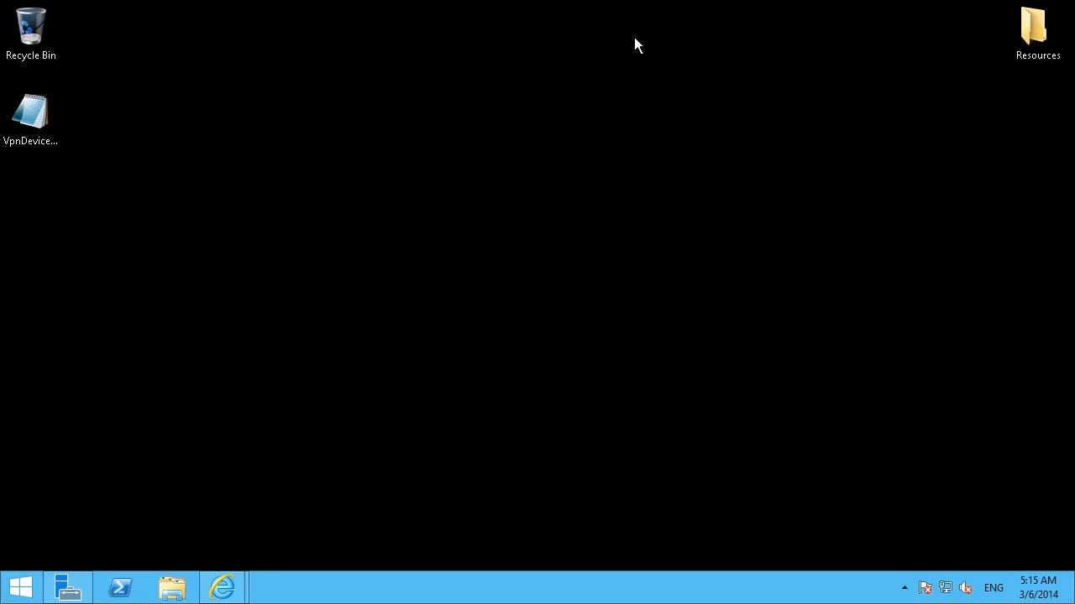
double_click(42, 118)
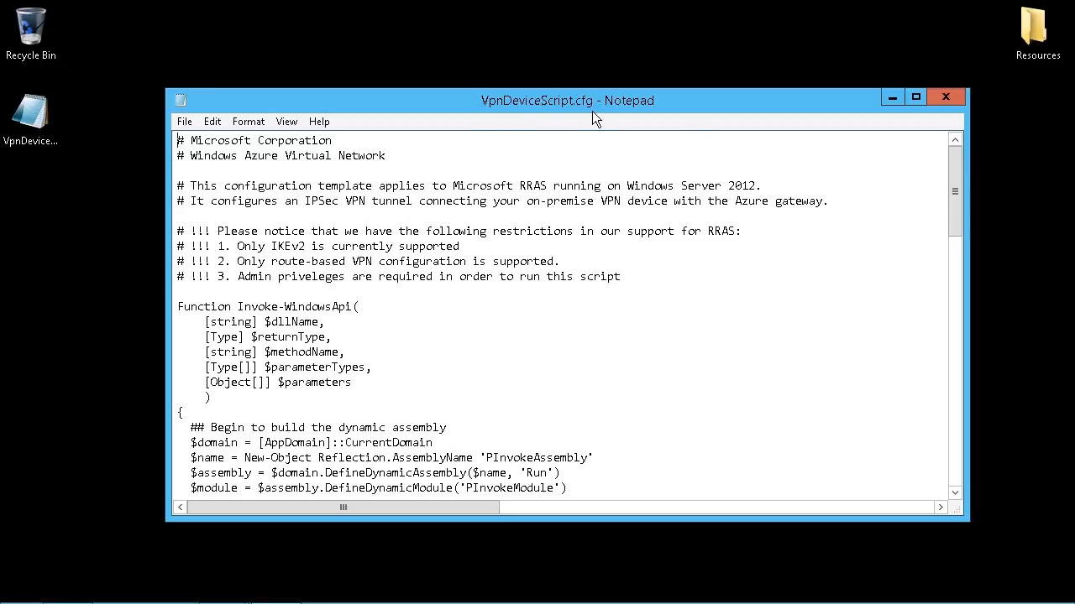
scroll(549, 299, "down", 4)
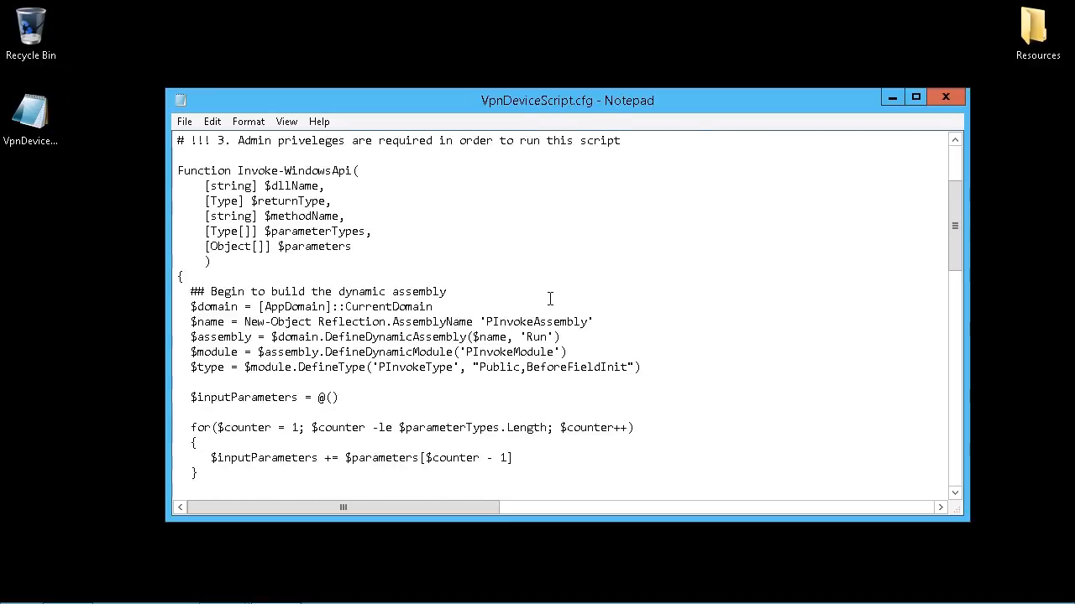
scroll(550, 299, "down", 6)
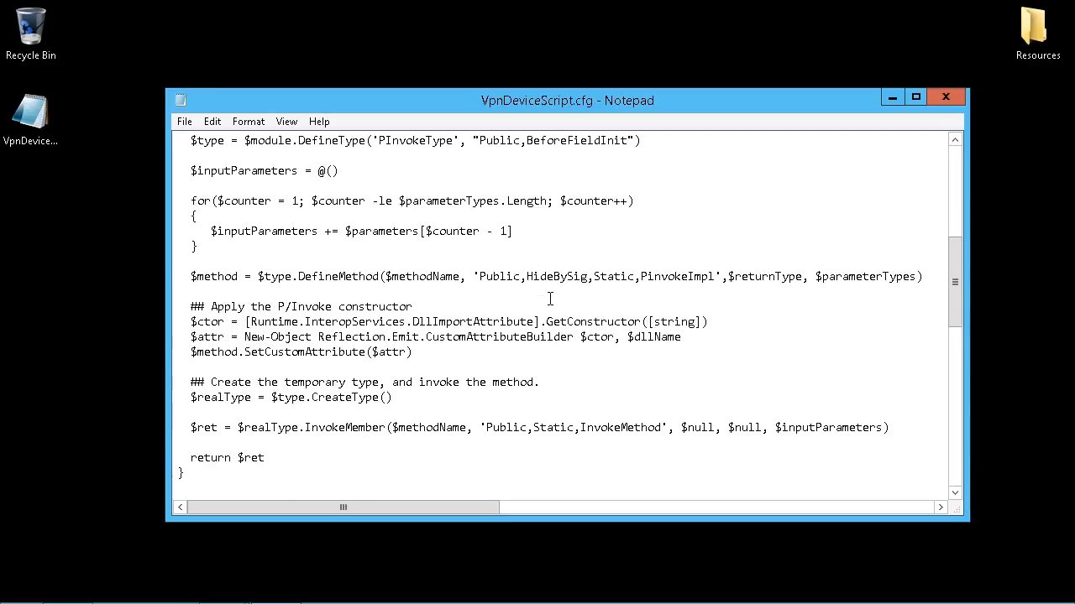
scroll(550, 299, "down", 2)
scroll(550, 299, "down", 3)
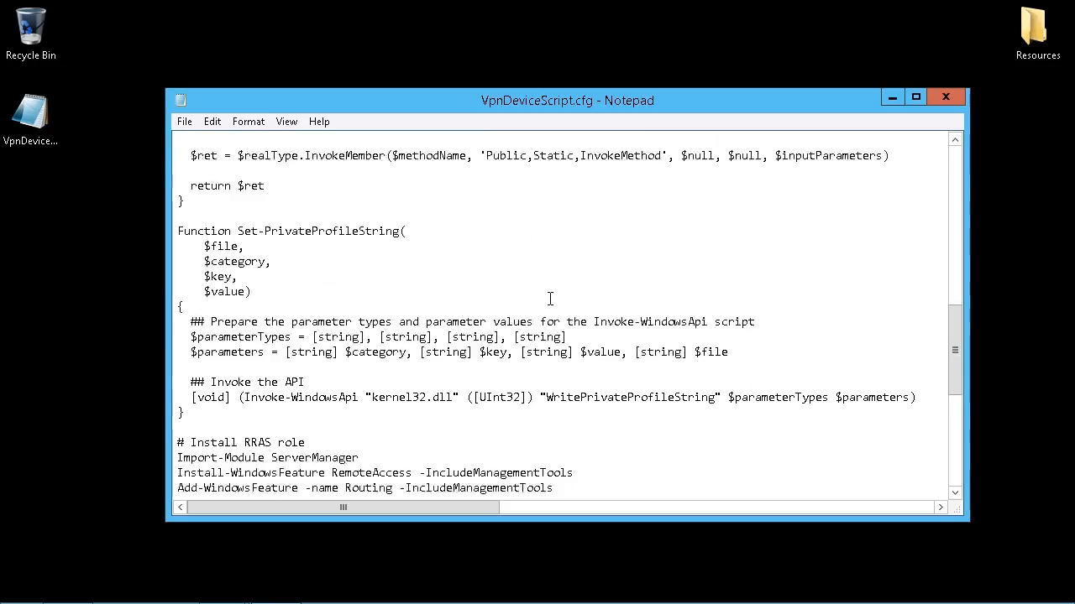
scroll(549, 299, "down", 3)
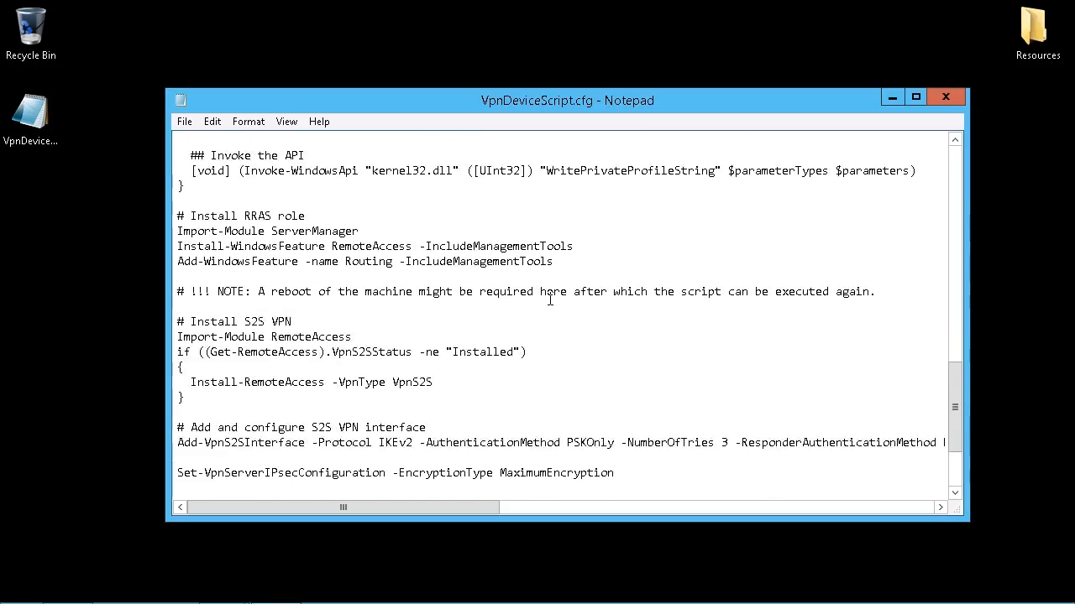
scroll(550, 299, "down", 3)
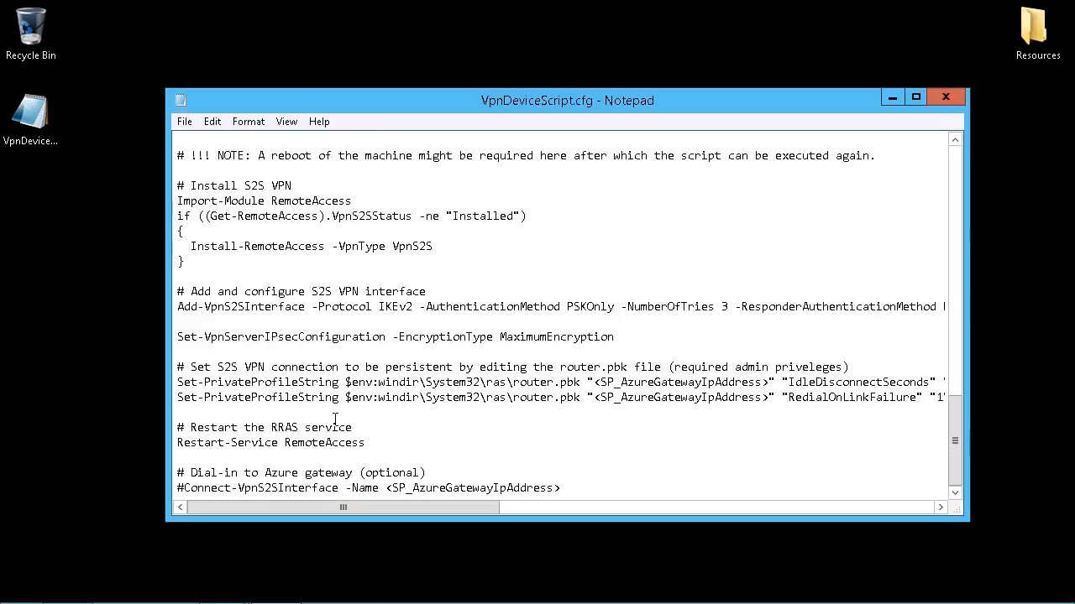
Step: Review the script from its RRAS service restart section back up to the RRAS support restrictions, and close the file
left_click_drag(194, 434, 360, 432)
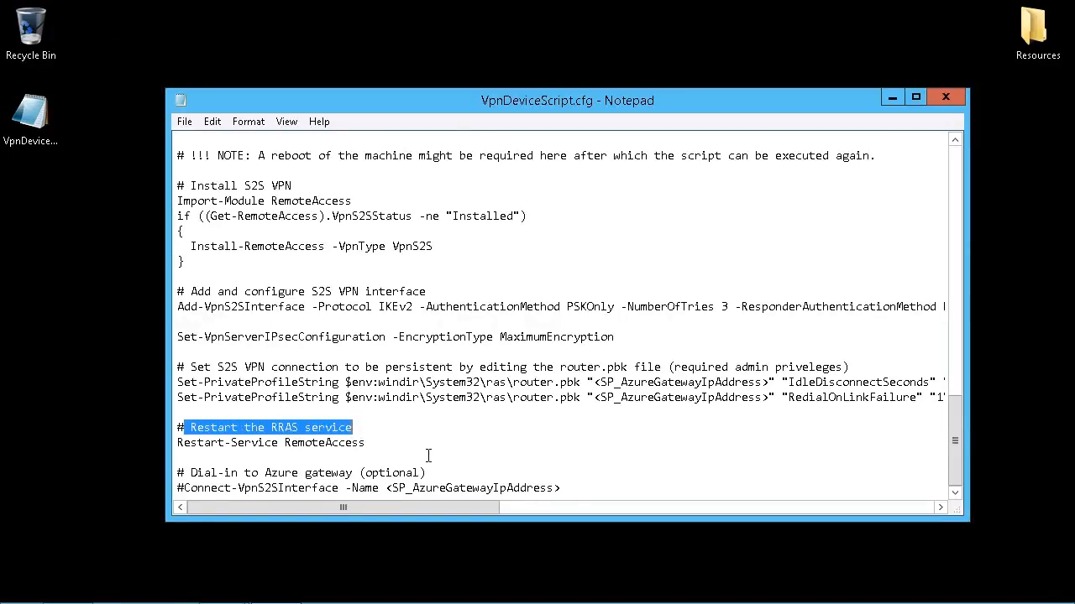
scroll(428, 455, "up", 4)
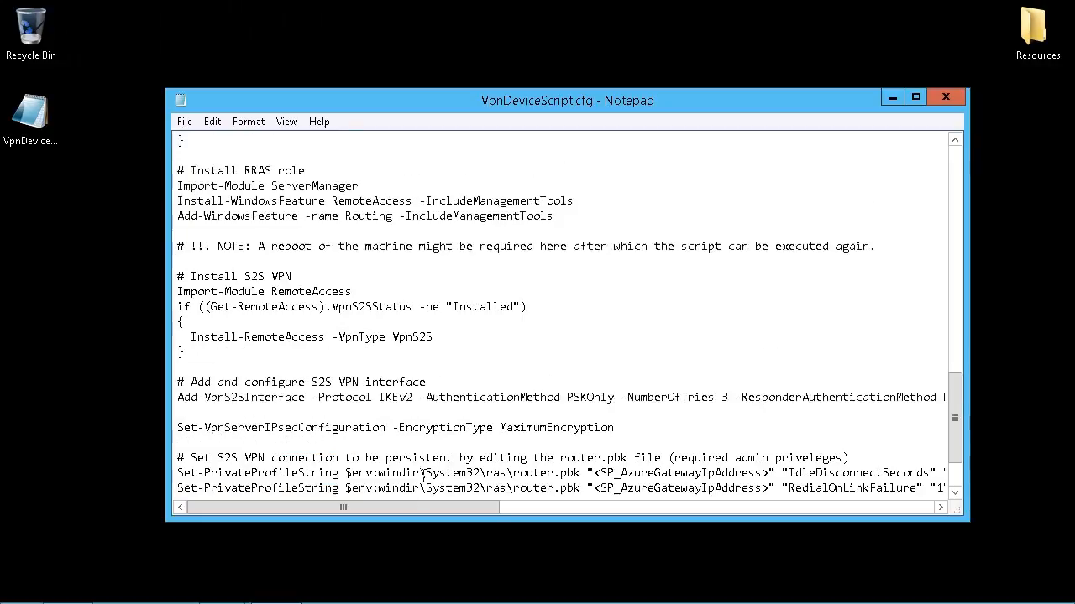
scroll(410, 456, "up", 6)
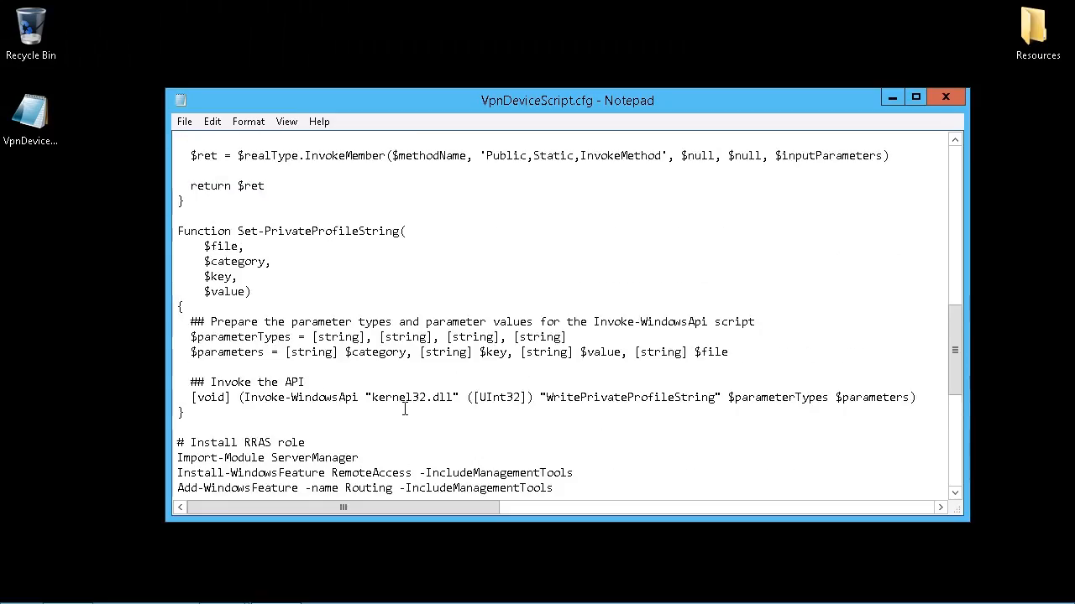
scroll(404, 409, "up", 12)
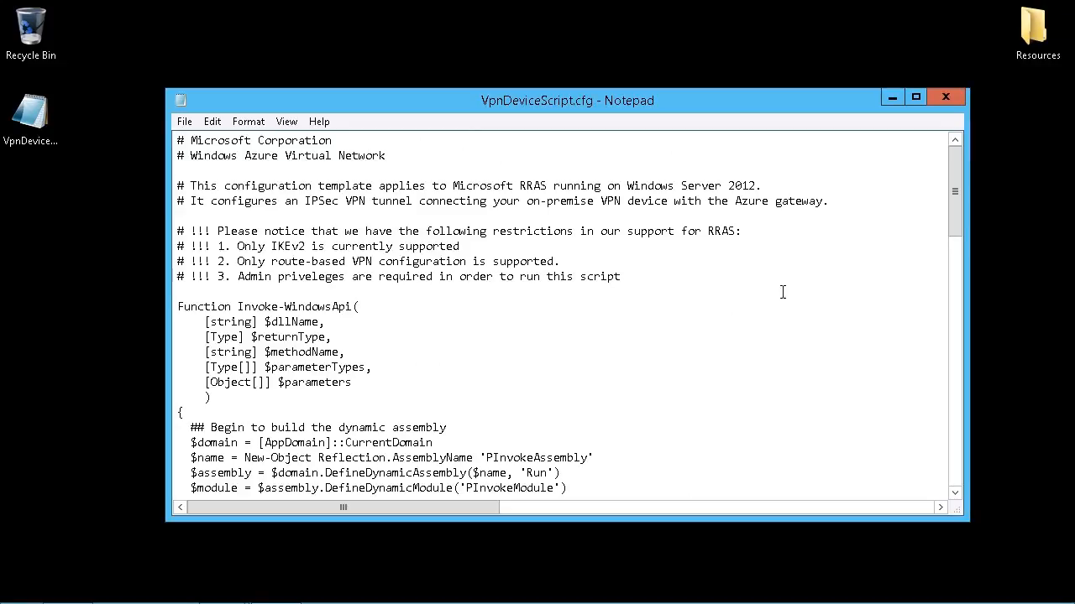
left_click(954, 105)
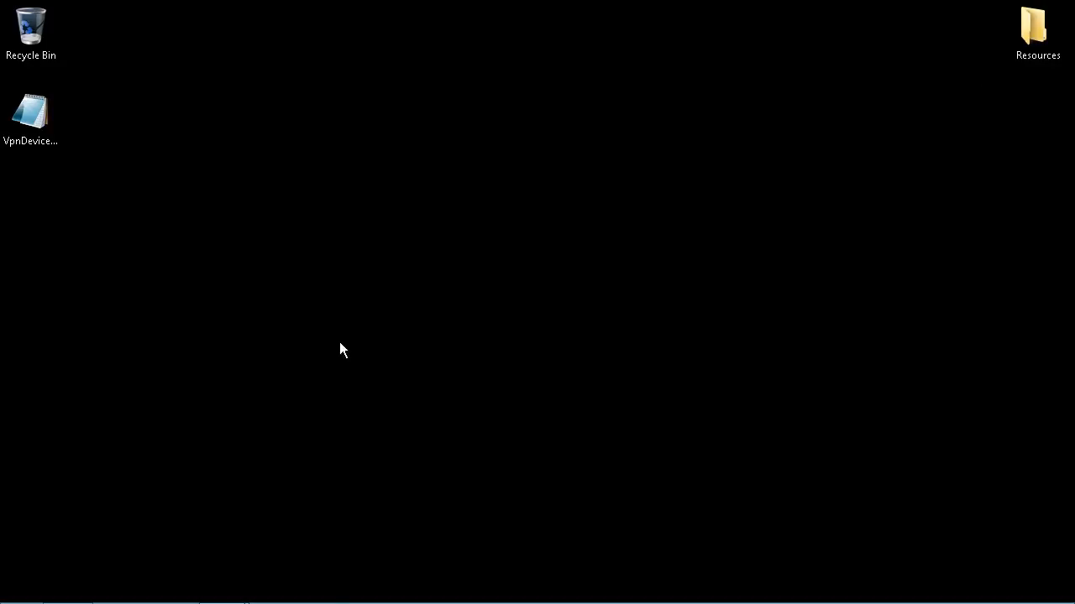
Step: Switch to the Windows Azure Networks page in Internet Explorer and create a dynamic routing gateway for the MySite2SiteVPN virtual network
mouse_move(223, 586)
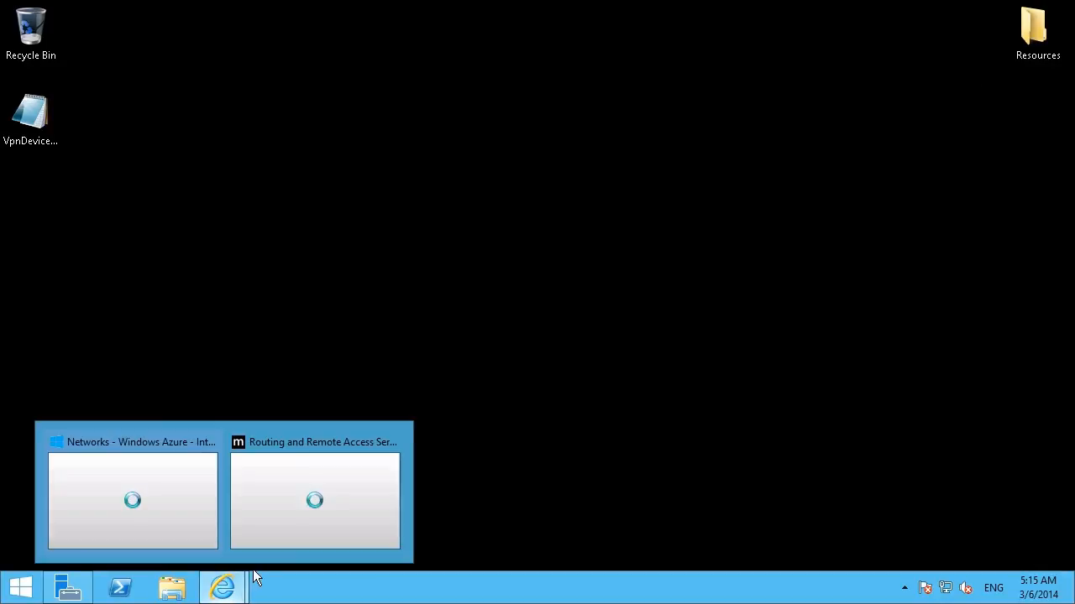
left_click(177, 512)
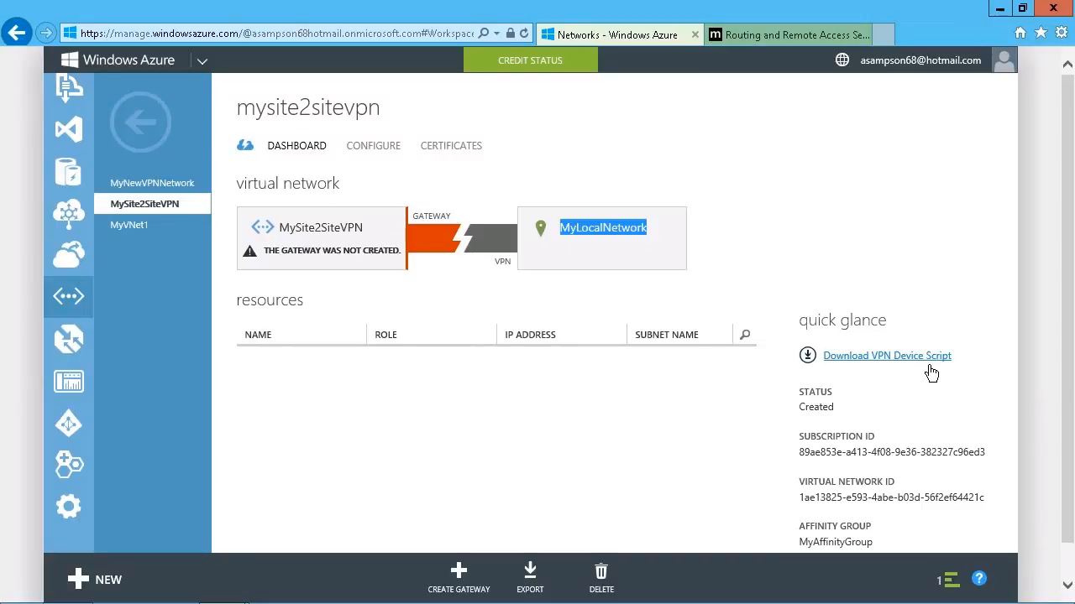
left_click(465, 513)
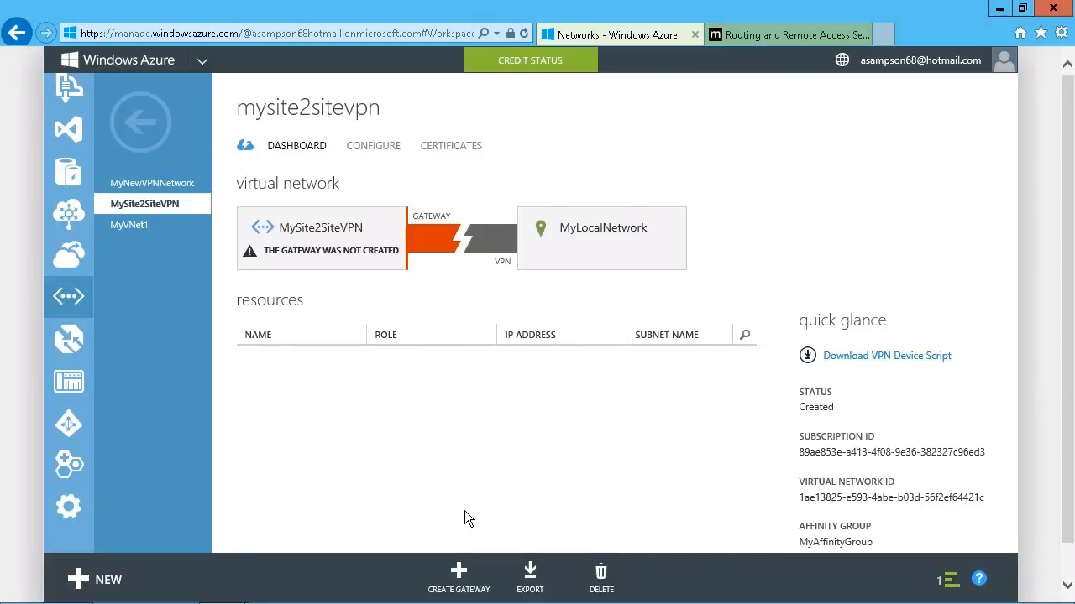
left_click(459, 582)
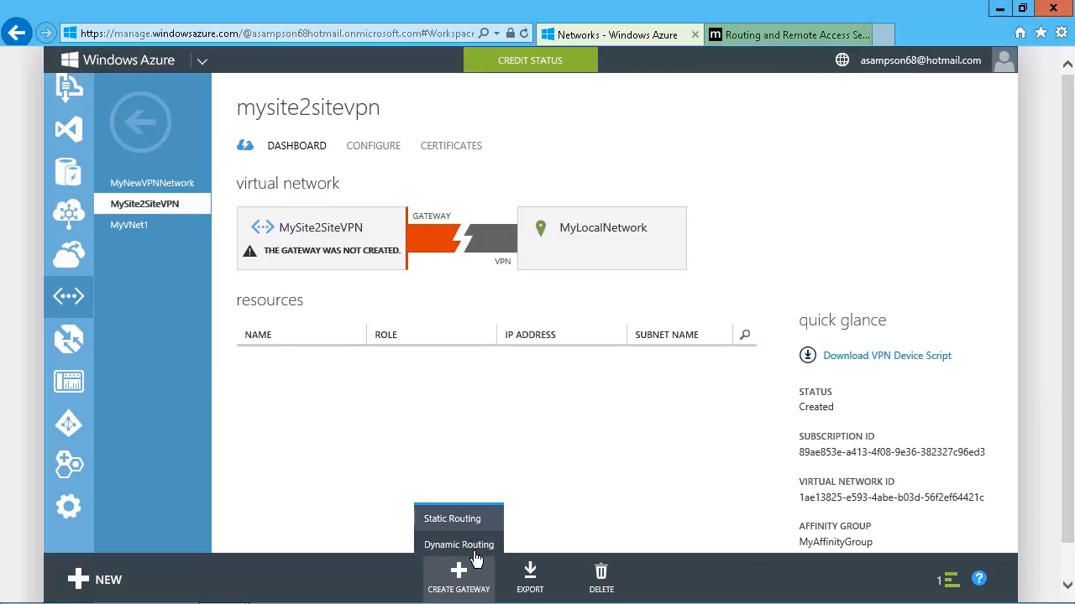
left_click(474, 547)
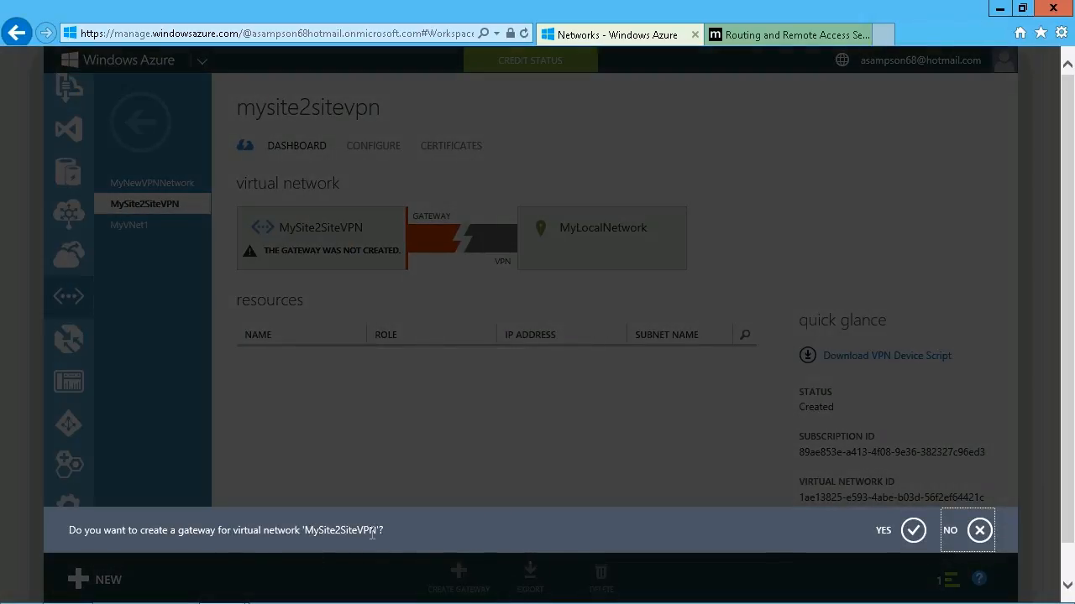
left_click(913, 530)
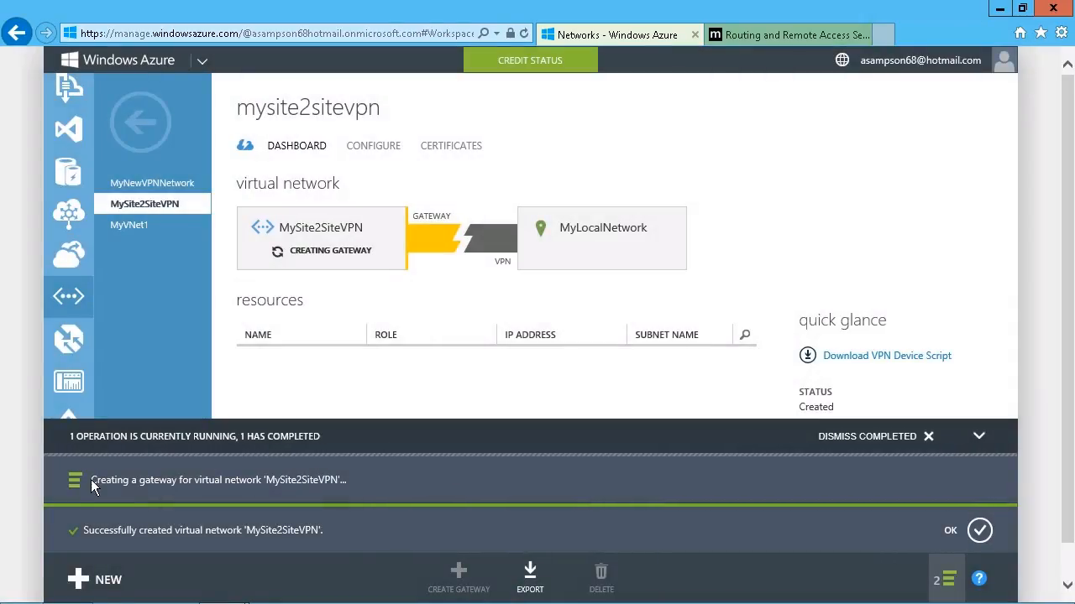